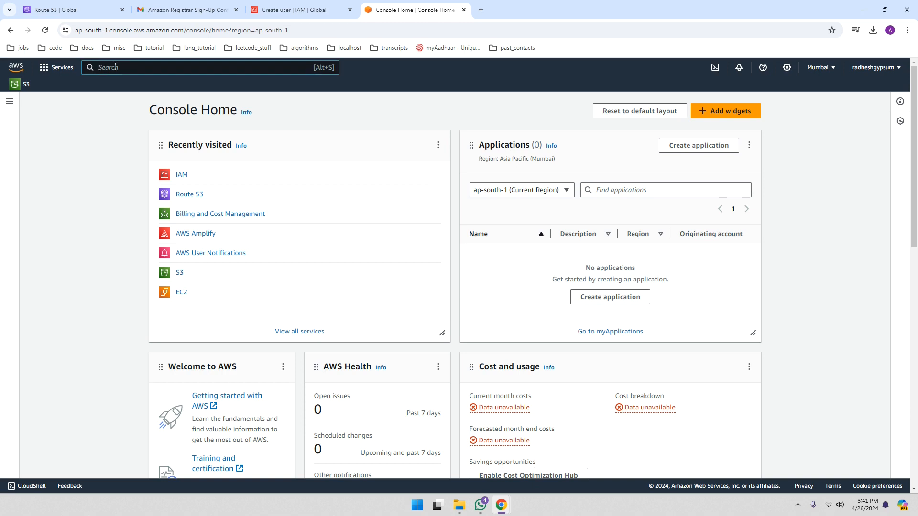
Search the console for IAM and open the IAM service dashboard
{"action": "type", "text": "IAM"}
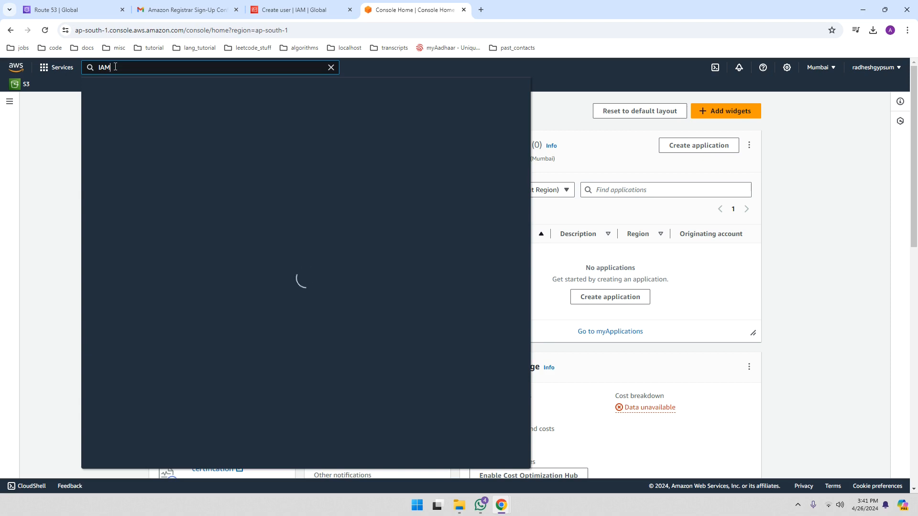
{"action": "mouse_move", "coordinate": [226, 143]}
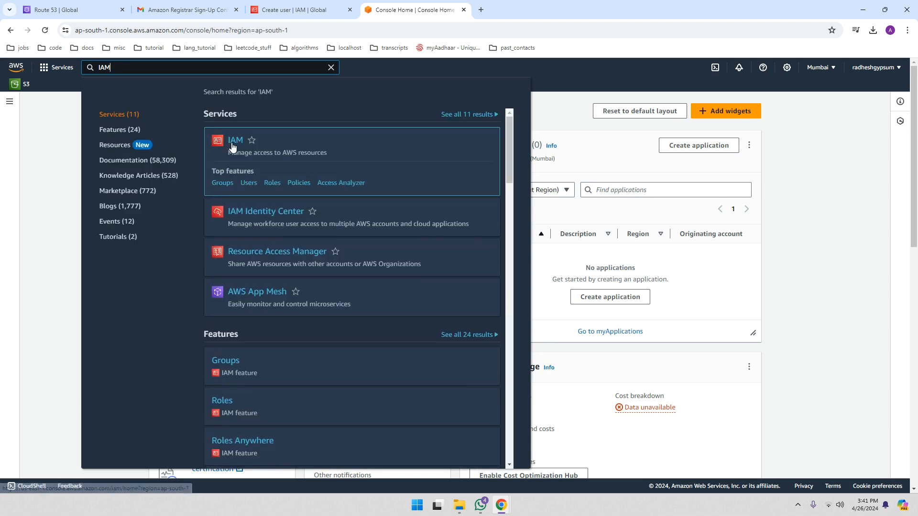
{"action": "left_click", "coordinate": [235, 142]}
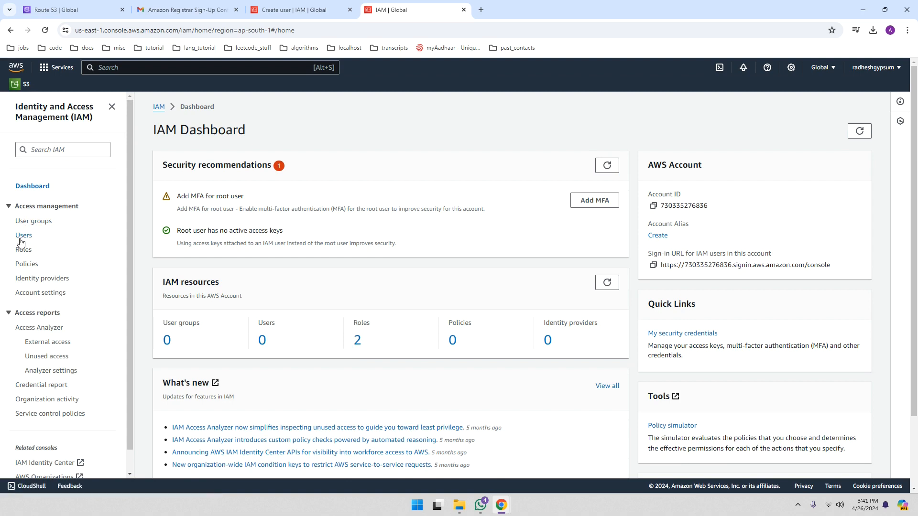
From the IAM Users list, start the Create user wizard
{"action": "left_click", "coordinate": [23, 236]}
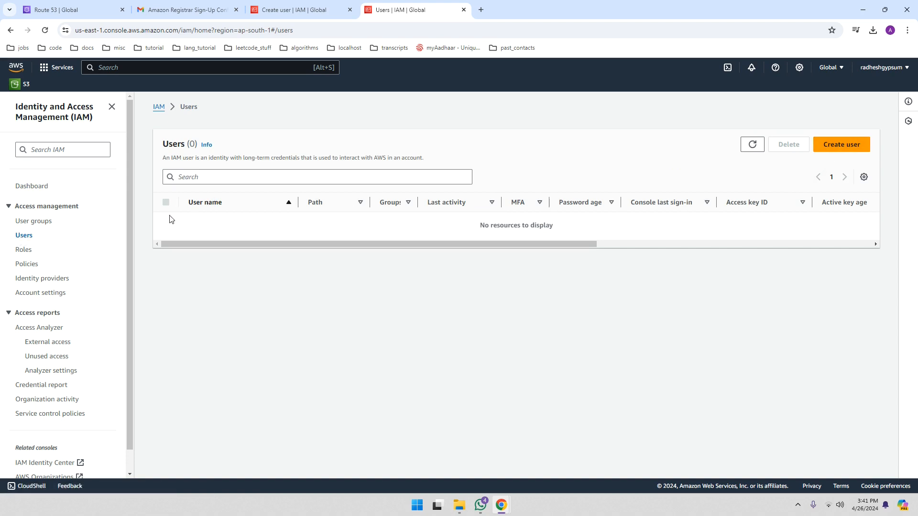
{"action": "left_click", "coordinate": [839, 145]}
Enter 'admin' as the user name and enable AWS Management Console access
{"action": "left_click", "coordinate": [234, 211]}
{"action": "type", "text": "admin"}
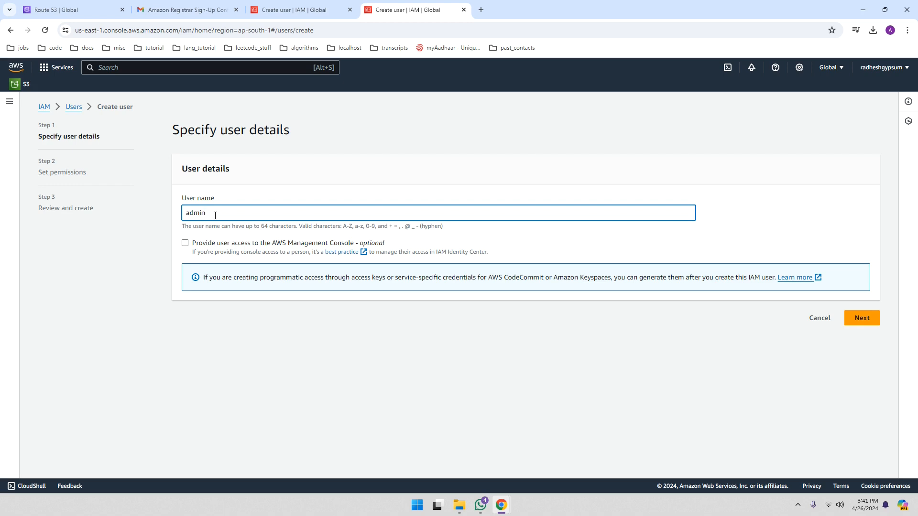
{"action": "left_click", "coordinate": [185, 244]}
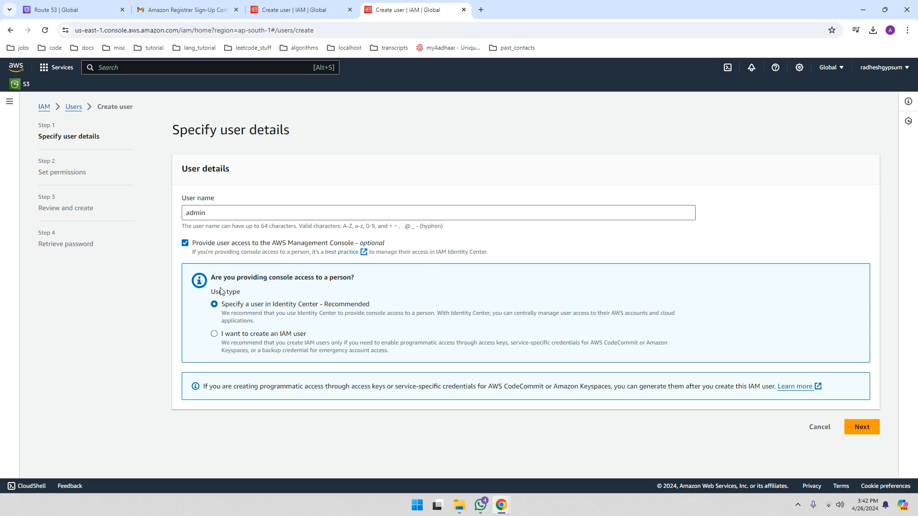
Choose IAM user type with a custom password, without forcing a new password at sign-in
{"action": "left_click", "coordinate": [214, 335]}
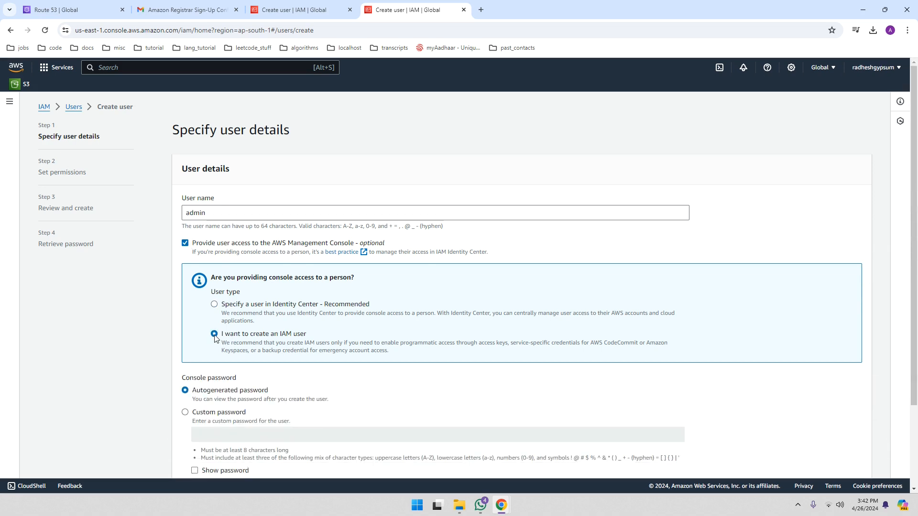
{"action": "scroll", "coordinate": [214, 335], "scroll_direction": "down", "scroll_amount": 2}
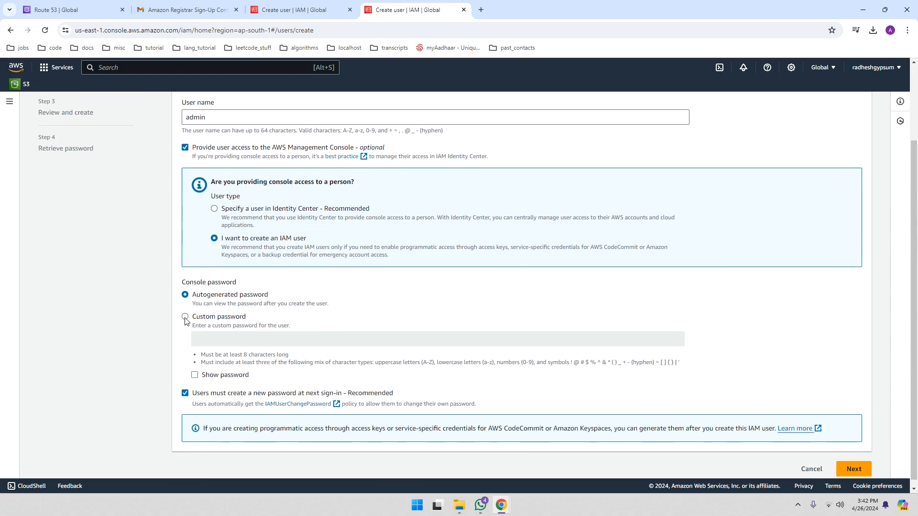
{"action": "left_click", "coordinate": [185, 318]}
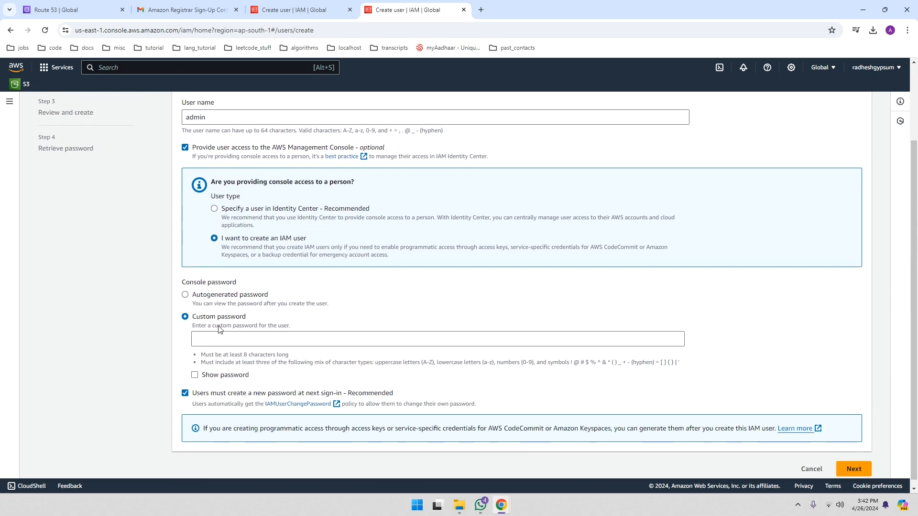
{"action": "left_click", "coordinate": [211, 339]}
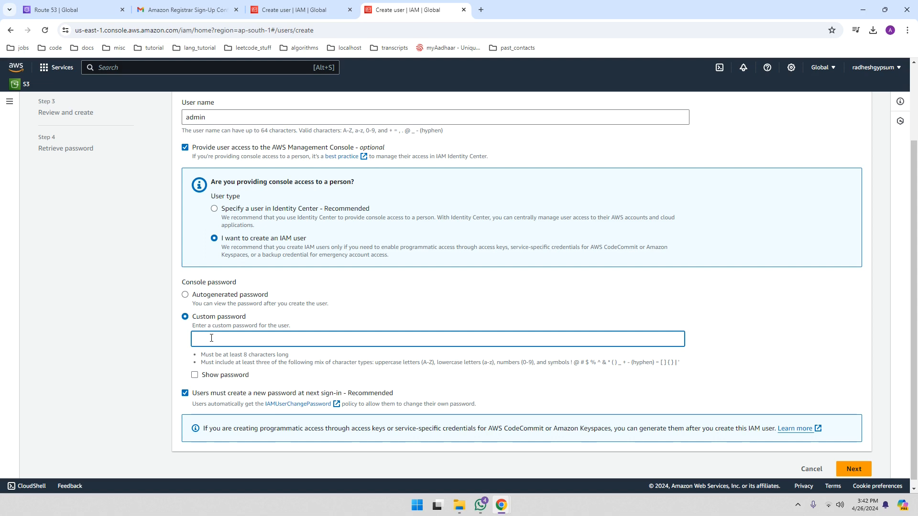
{"action": "type", "text": "a"}
{"action": "left_click", "coordinate": [186, 394]}
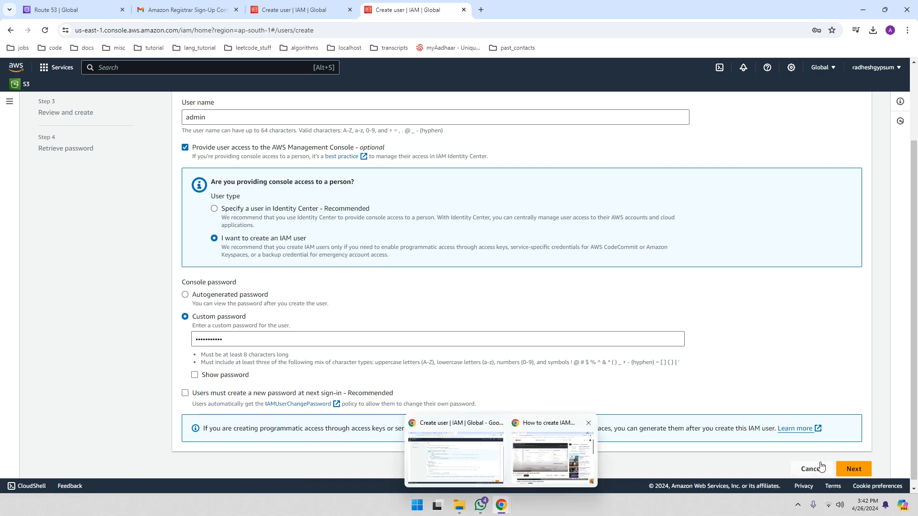
Advance the Create user wizard to Step 2, Set permissions
{"action": "left_click", "coordinate": [851, 471]}
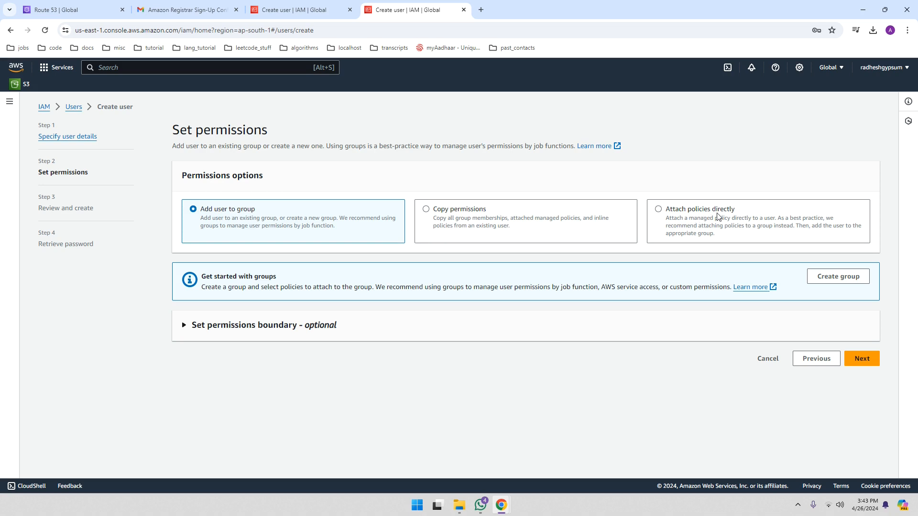
Choose 'Attach policies directly' and filter the permission policies by 'admin'
{"action": "left_click", "coordinate": [659, 211]}
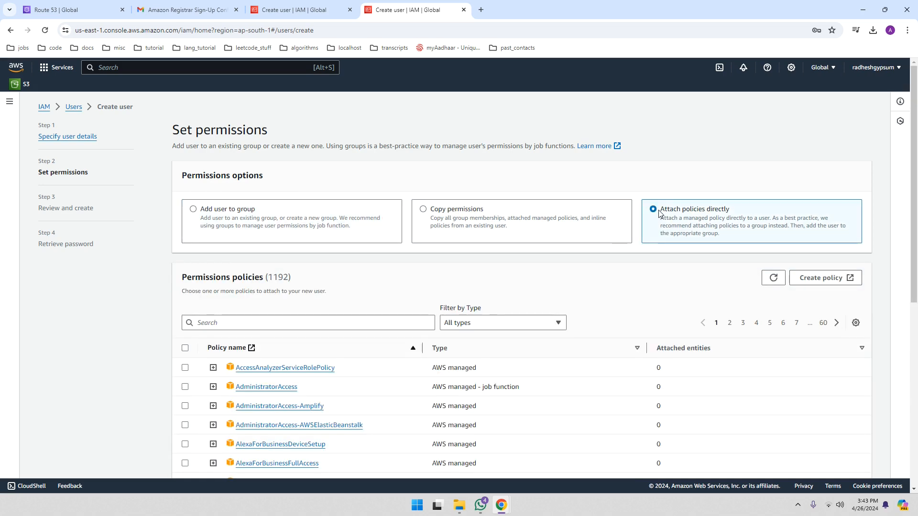
{"action": "scroll", "coordinate": [557, 277], "scroll_direction": "down", "scroll_amount": 2}
{"action": "left_click", "coordinate": [250, 228]}
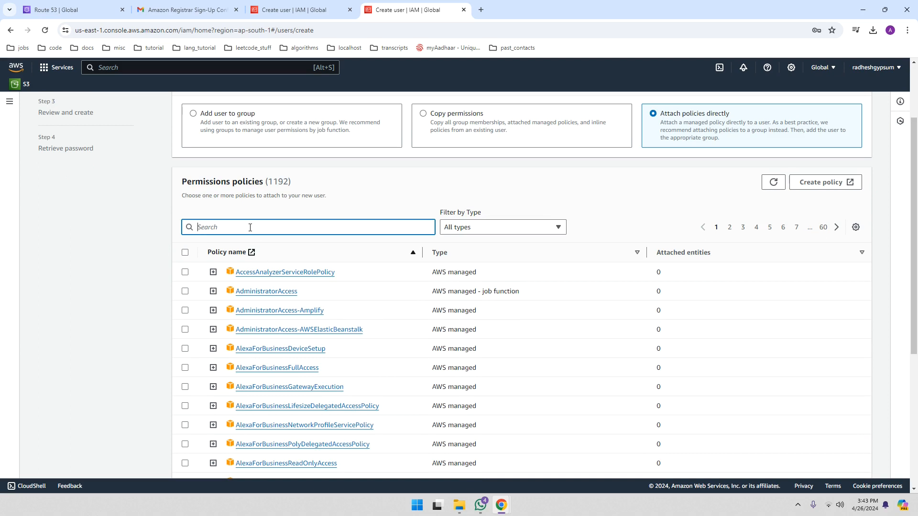
{"action": "type", "text": "admin"}
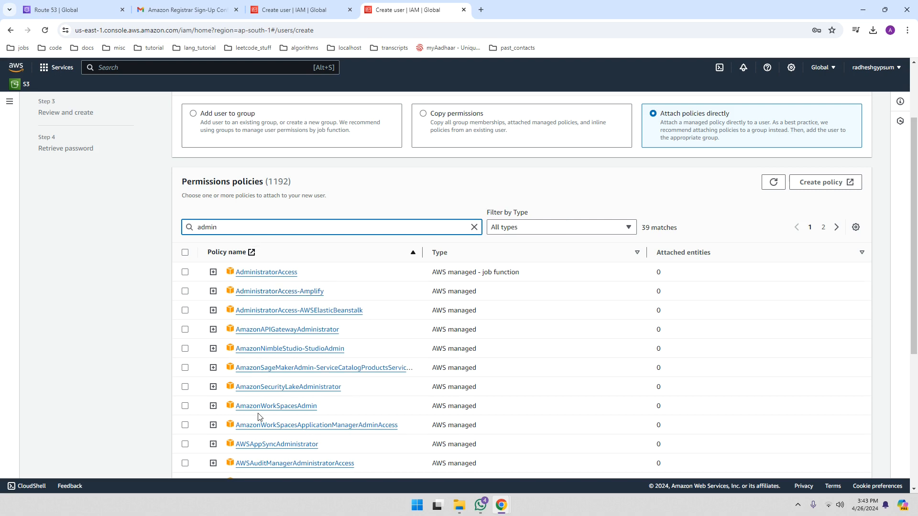
Preview the AdministratorAccess policy JSON, then tick AdministratorAccess for the user
{"action": "left_click", "coordinate": [214, 272]}
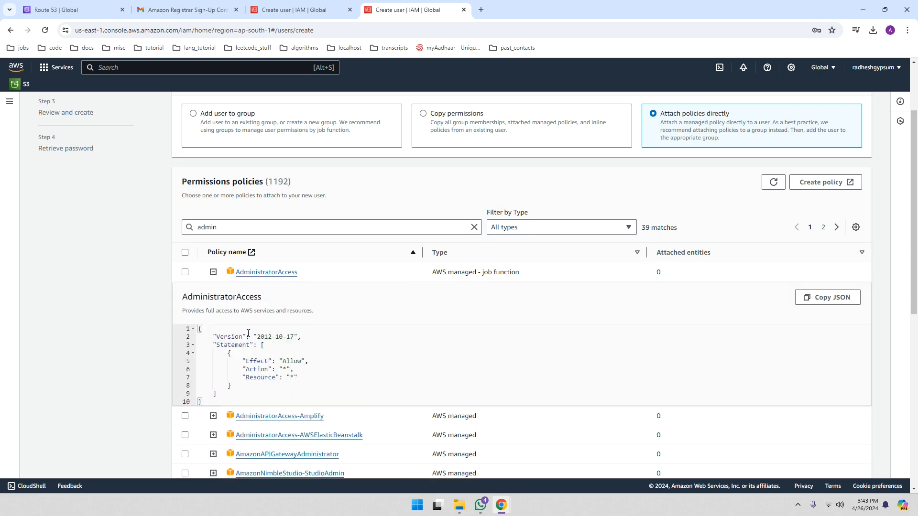
{"action": "left_click", "coordinate": [291, 375]}
{"action": "left_click", "coordinate": [213, 273]}
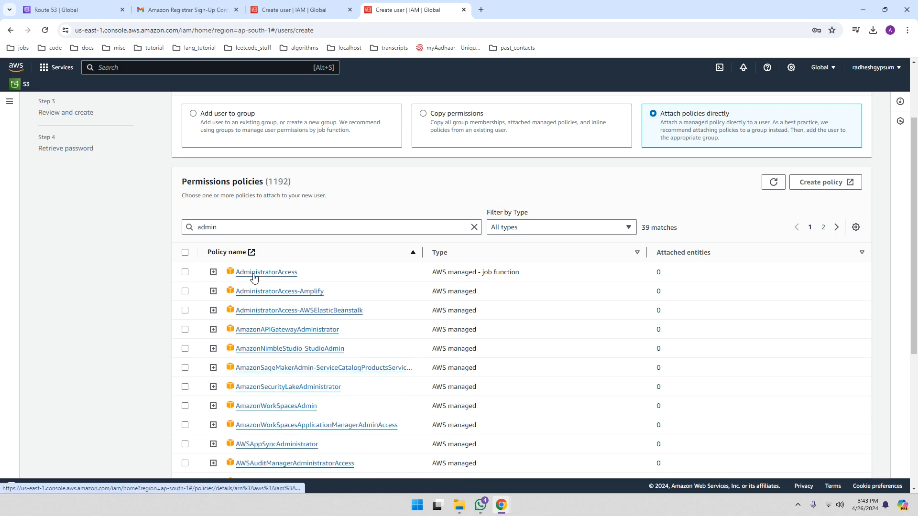
{"action": "left_click", "coordinate": [185, 273]}
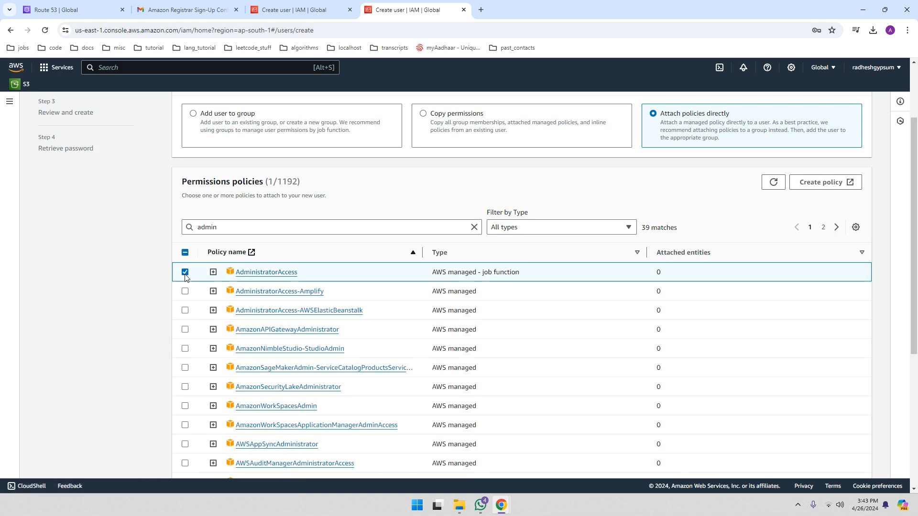
{"action": "scroll", "coordinate": [650, 338], "scroll_direction": "down", "scroll_amount": 1}
{"action": "scroll", "coordinate": [649, 337], "scroll_direction": "down", "scroll_amount": 5}
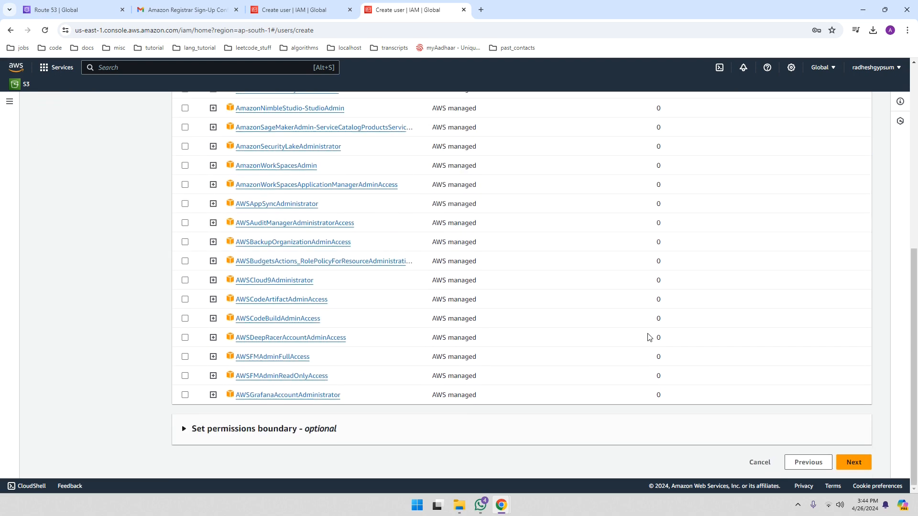
{"action": "scroll", "coordinate": [650, 337], "scroll_direction": "up", "scroll_amount": 5}
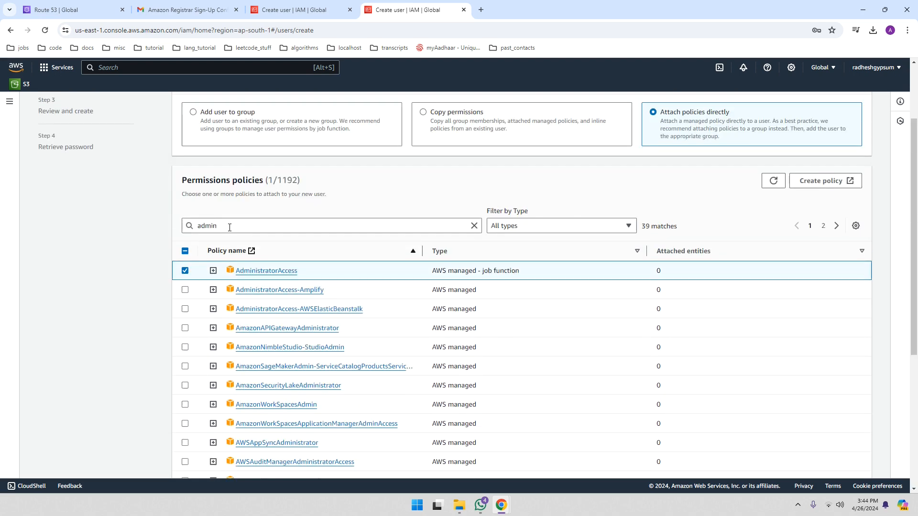
{"action": "scroll", "coordinate": [640, 380], "scroll_direction": "down", "scroll_amount": 5}
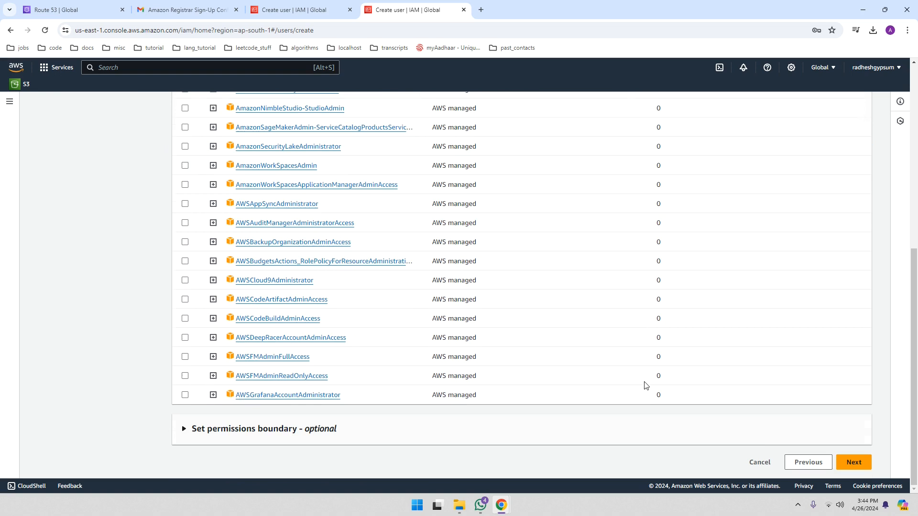
Review and create the admin user, then open its console sign-in URL in a new tab
{"action": "left_click", "coordinate": [853, 463]}
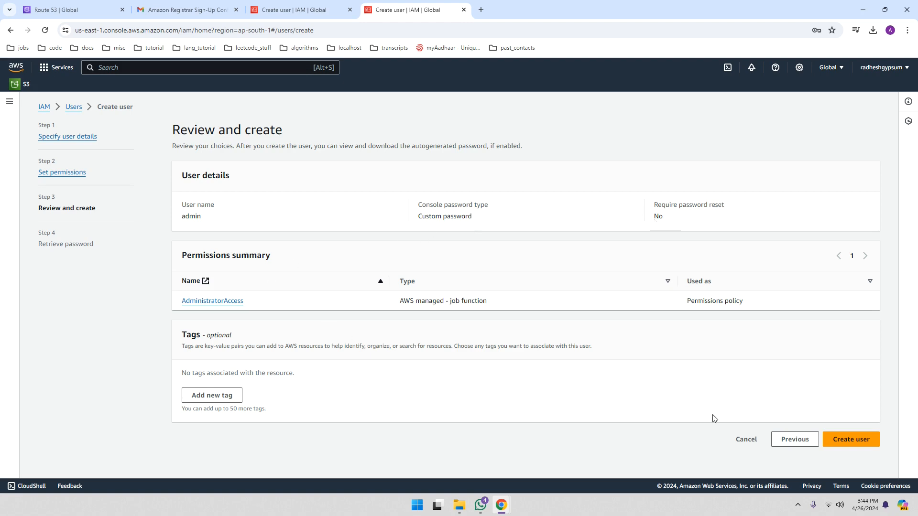
{"action": "left_click", "coordinate": [843, 441]}
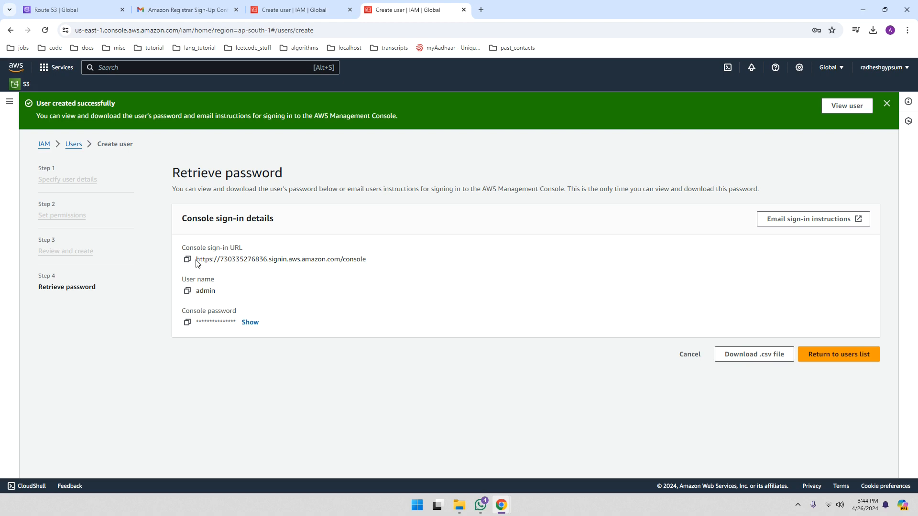
{"action": "left_click_drag", "start_coordinate": [198, 263], "coordinate": [369, 266]}
{"action": "right_click", "coordinate": [368, 267]}
{"action": "left_click", "coordinate": [373, 270]}
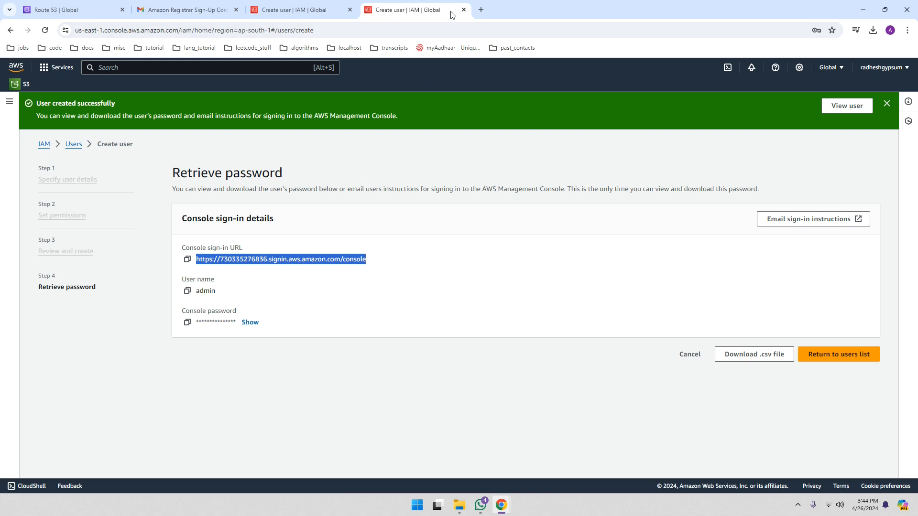
{"action": "left_click", "coordinate": [481, 10]}
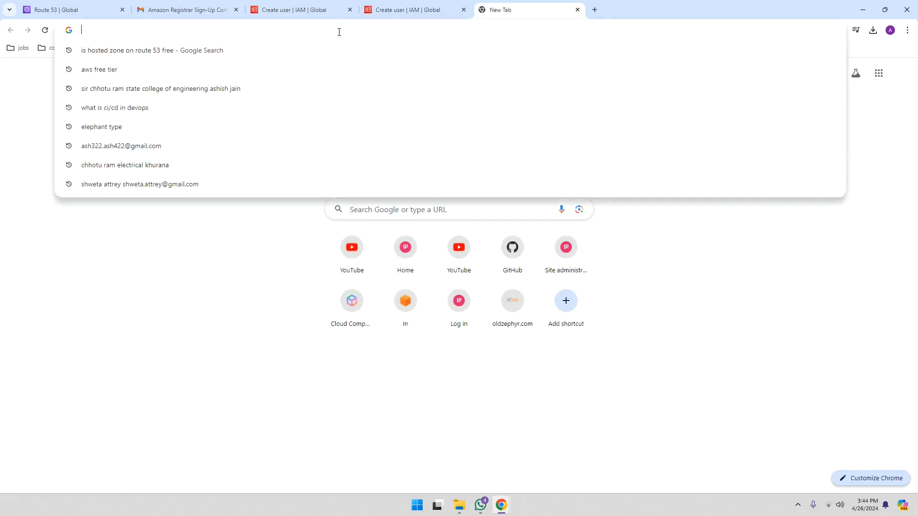
{"action": "key", "text": "ctrl+v"}
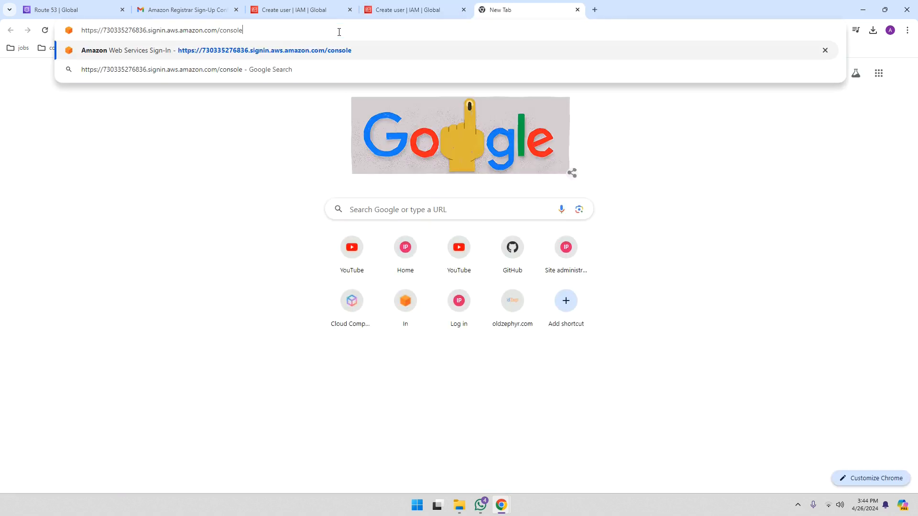
{"action": "key", "text": "Return"}
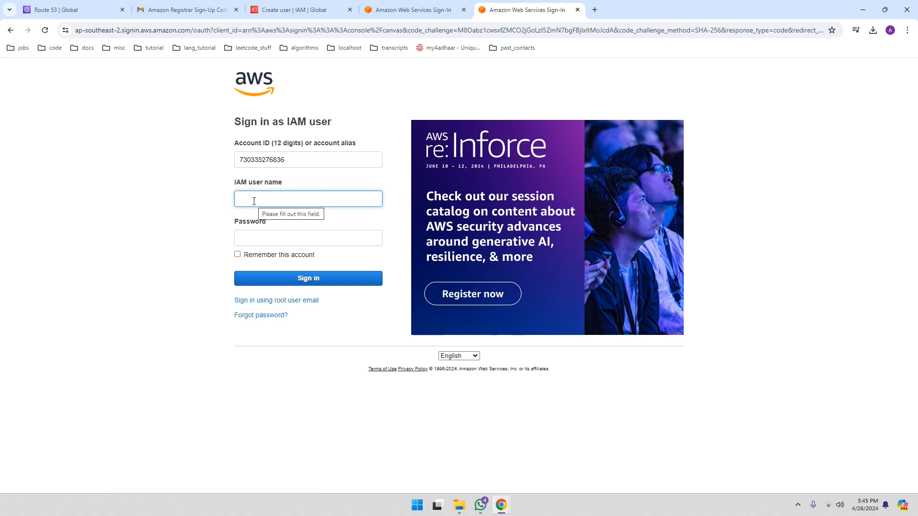
Sign in with IAM user name 'admin' and its custom password
{"action": "type", "text": "a"}
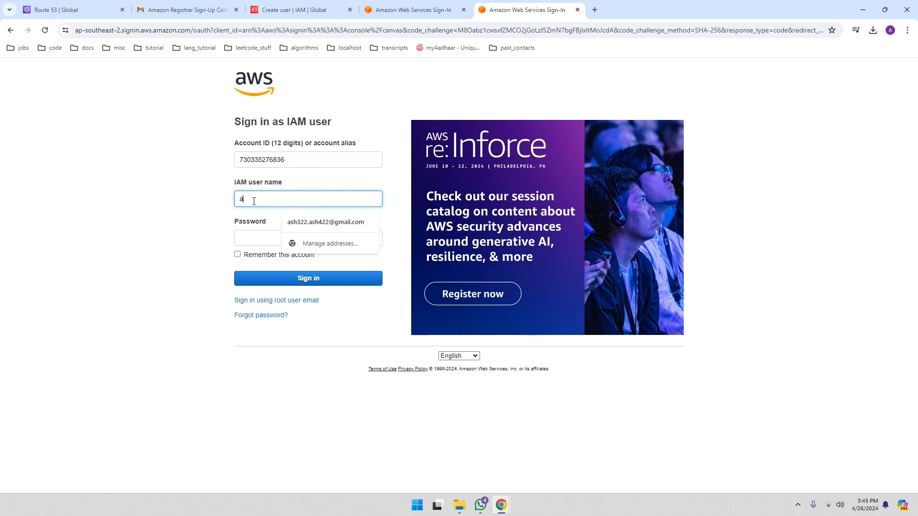
{"action": "type", "text": "dmin"}
{"action": "key", "text": "Tab"}
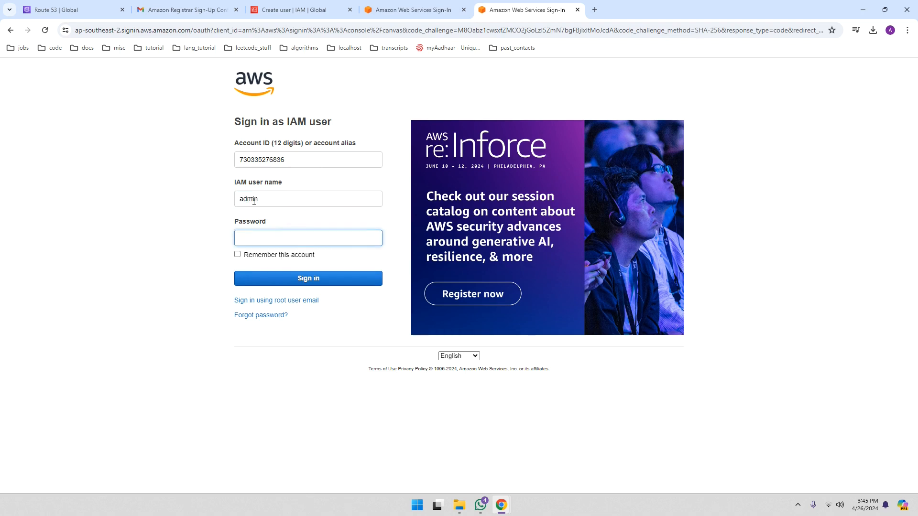
{"action": "type", "text": "a•••"}
{"action": "left_click", "coordinate": [299, 279]}
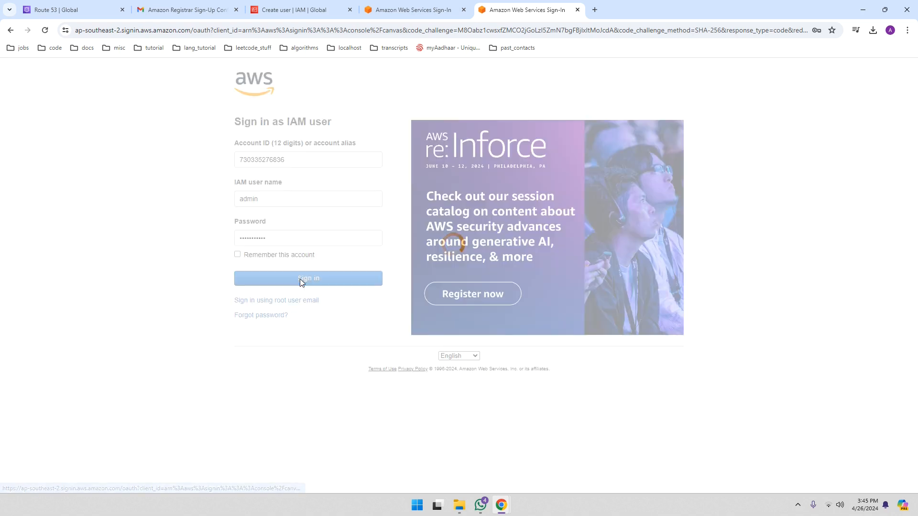